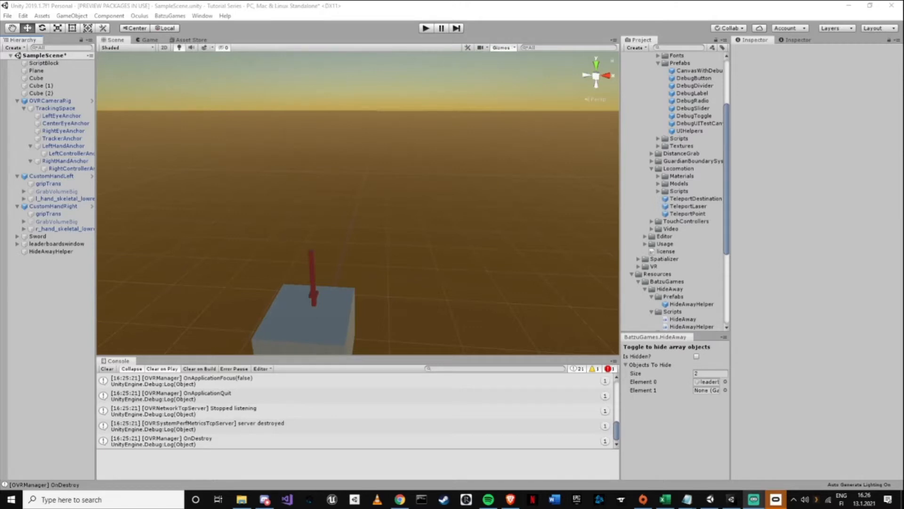
# - Add the OVR Physics Raycaster component to the OVRCameraRig object
pyautogui.click(70, 101)
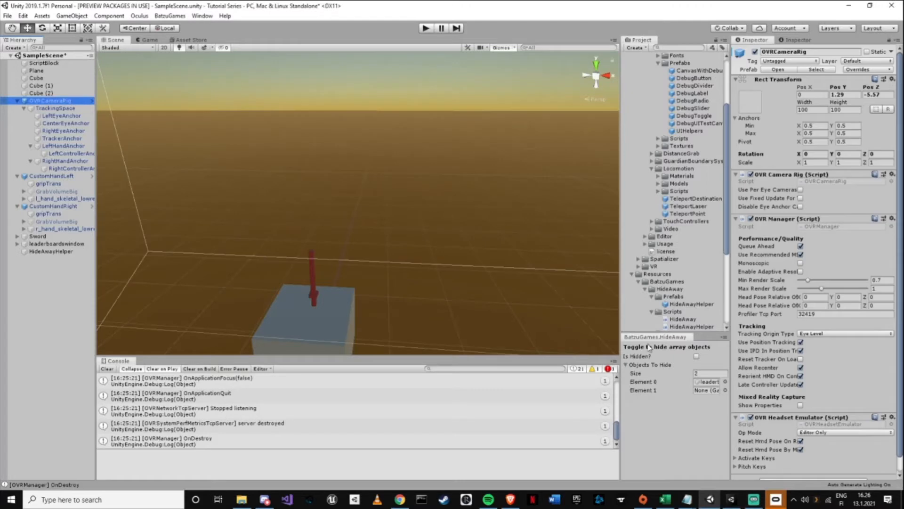
pyautogui.scroll(-1, 817, 455)
pyautogui.click(812, 467)
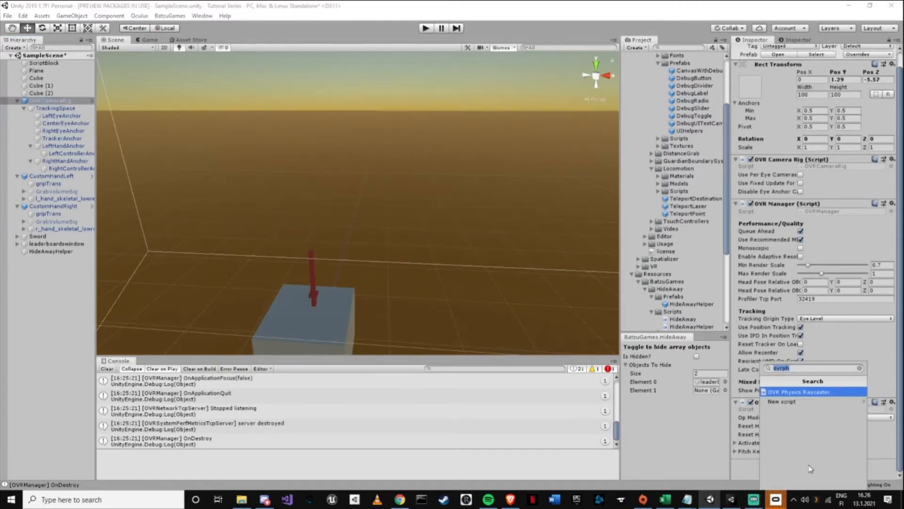
pyautogui.write('ovrphys')
pyautogui.press('Return')
pyautogui.scroll(-2, 823, 461)
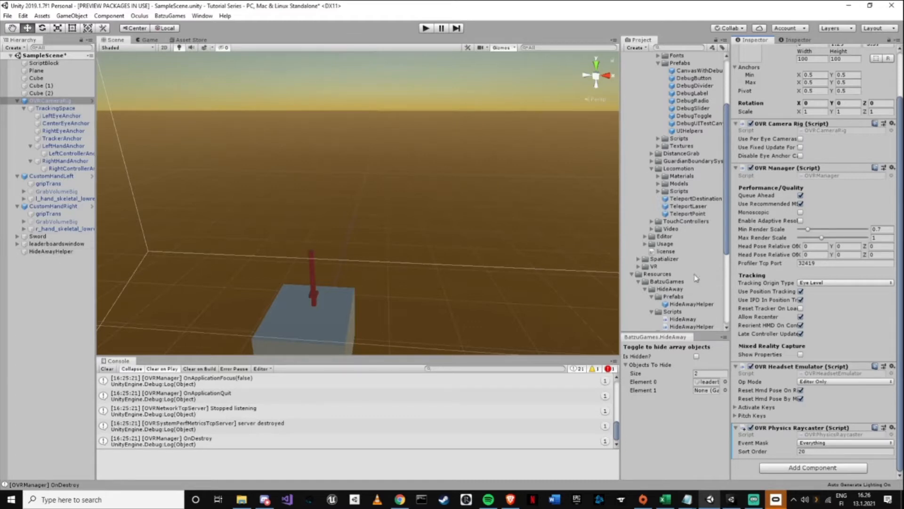
# - Find the UIHelpers prefab by searching the project assets for "uihelp" and add it to the scene hierarchy
pyautogui.scroll(3, 709, 219)
pyautogui.click(698, 216)
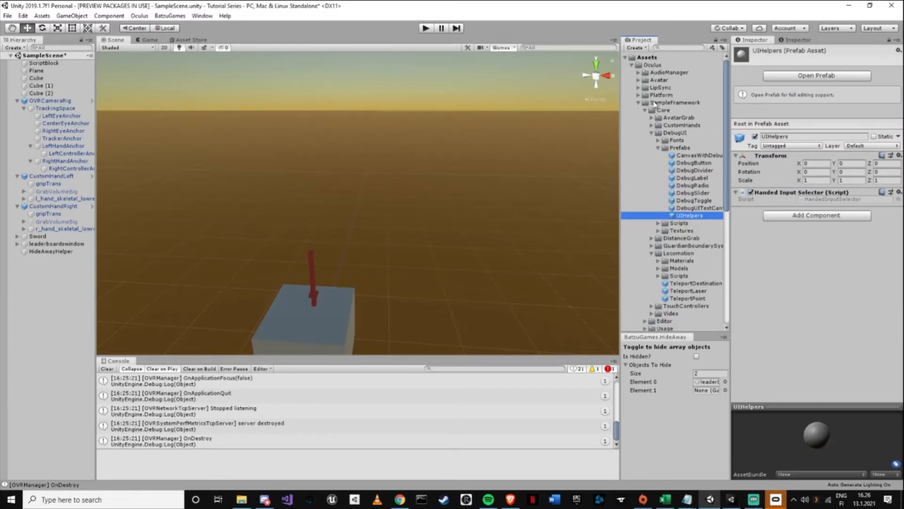
pyautogui.click(673, 49)
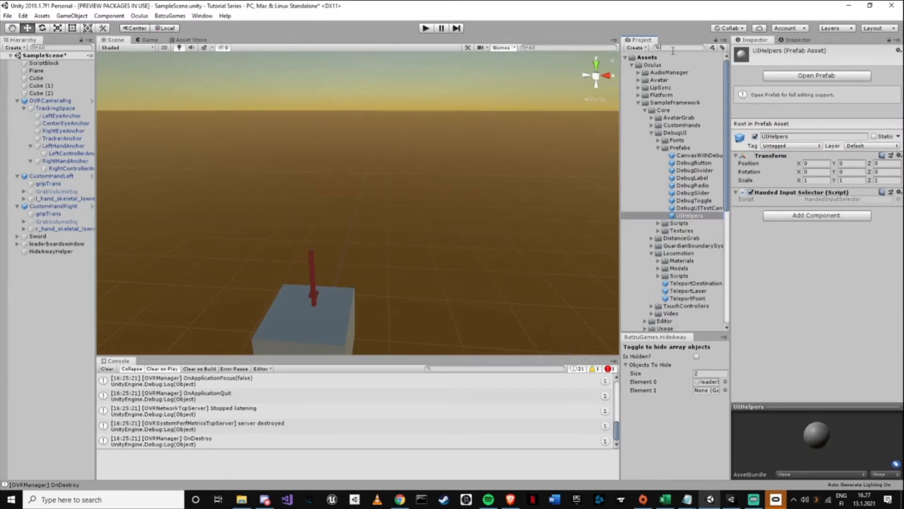
pyautogui.write('uihelp')
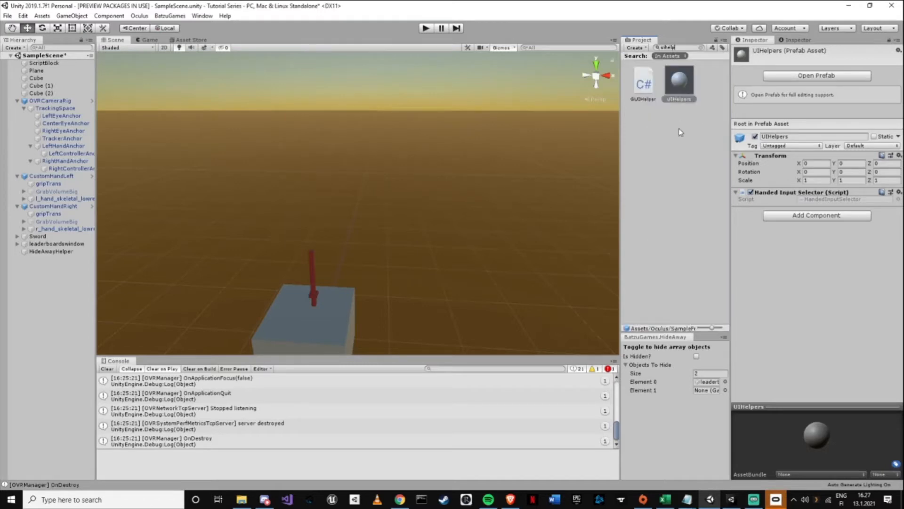
pyautogui.moveTo(558, 154); pyautogui.dragTo(49, 315)
# - Enable the Line Renderer component on the LaserPointer child of UIHelpers
pyautogui.click(17, 258)
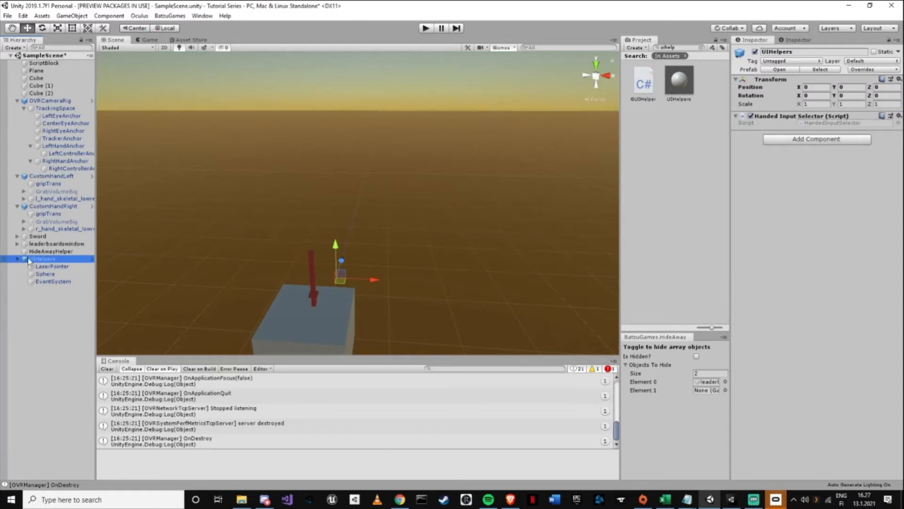
pyautogui.click(57, 267)
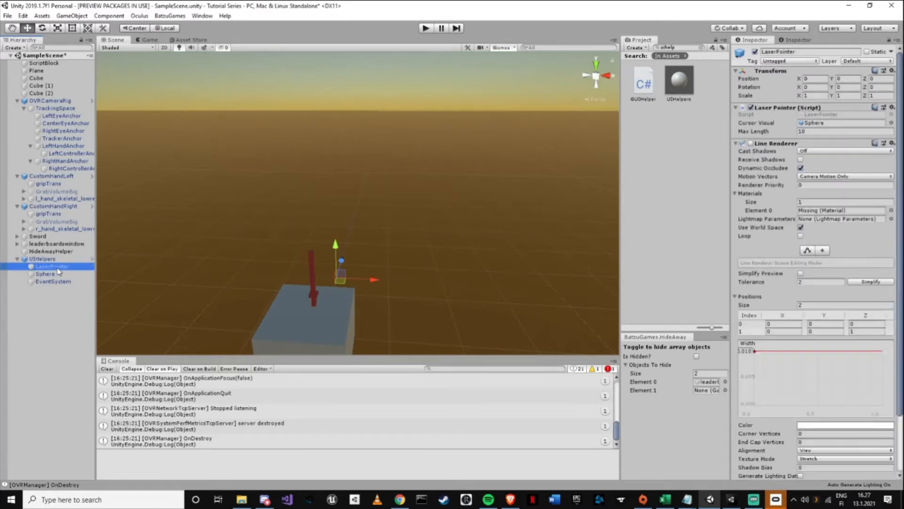
pyautogui.click(751, 143)
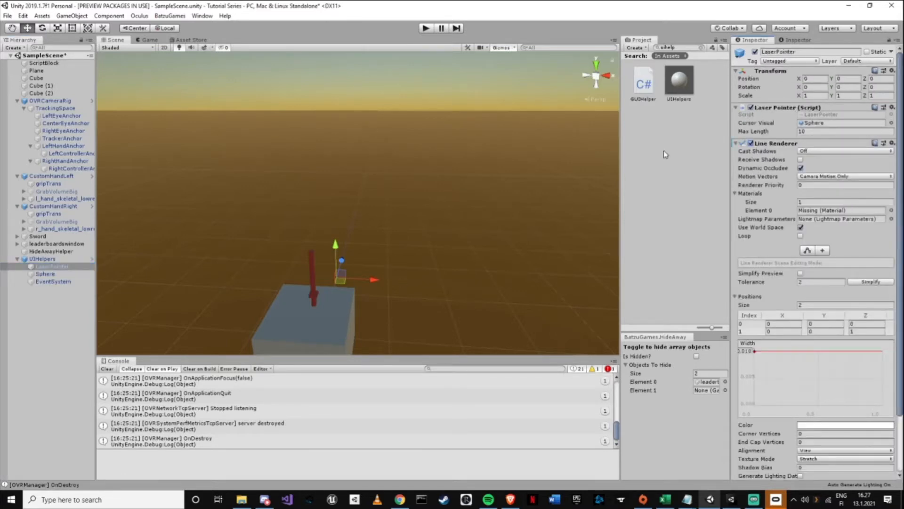
# - Set the scale of the Sphere under UIHelpers to 0.1 on the X, Y and Z axes
pyautogui.click(43, 275)
pyautogui.click(811, 96)
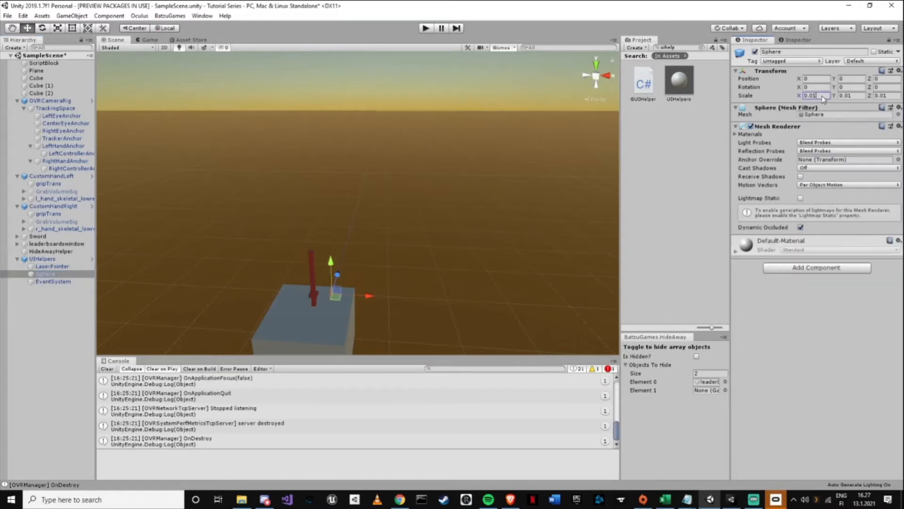
pyautogui.write('0.1')
pyautogui.click(847, 97)
pyautogui.write('0.1')
pyautogui.click(885, 95)
pyautogui.write('0.1')
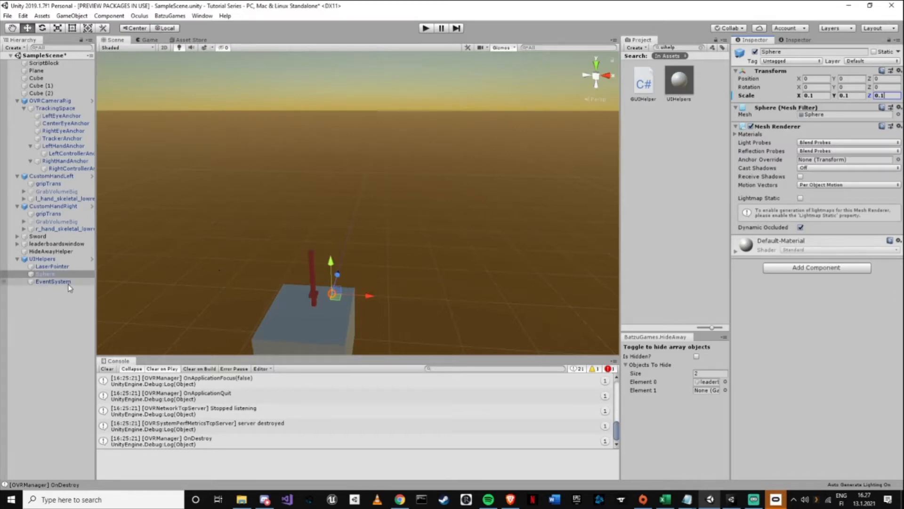
# - Assign RightControllerAnchor as the Ray Transform of the EventSystem's OVR Input Module
pyautogui.click(37, 281)
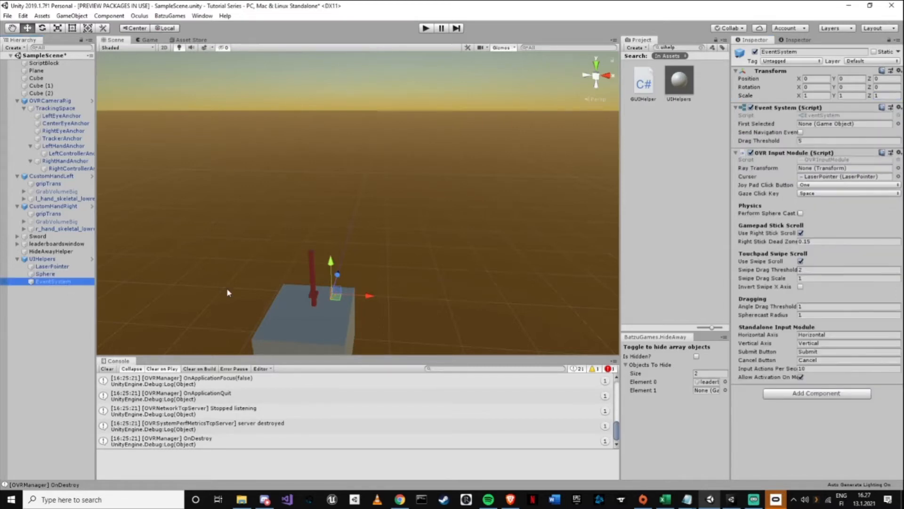
pyautogui.click(801, 168)
pyautogui.moveTo(71, 168); pyautogui.dragTo(825, 172)
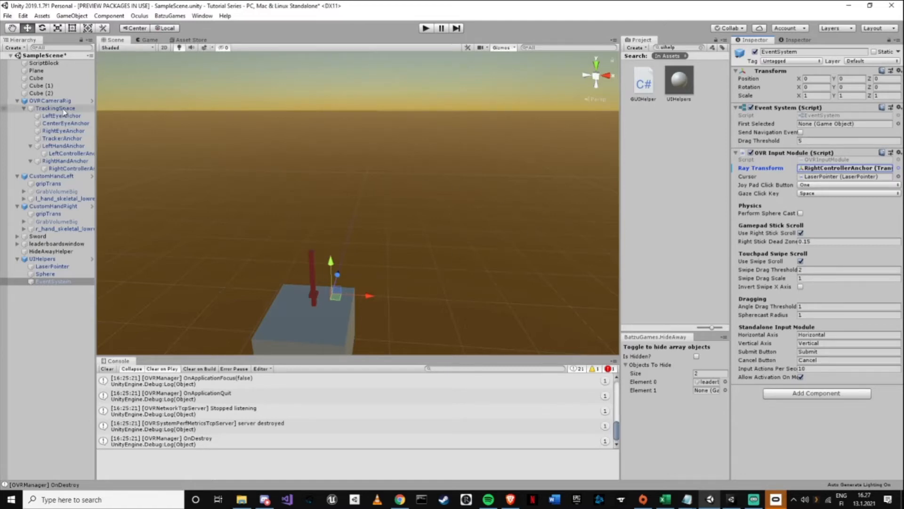
# - Create a new UI Canvas in the scene root and set its Render Mode to World Space
pyautogui.click(81, 334)
pyautogui.rightClick(79, 335)
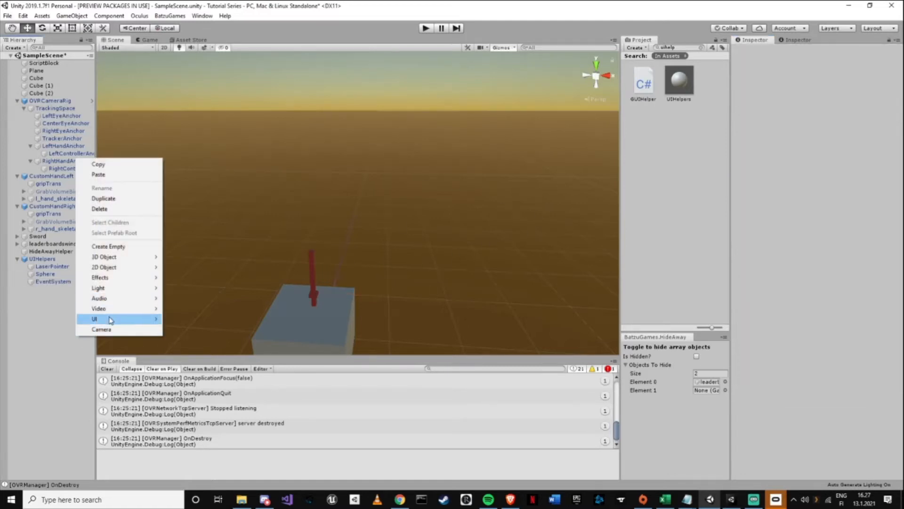
pyautogui.moveTo(111, 320)
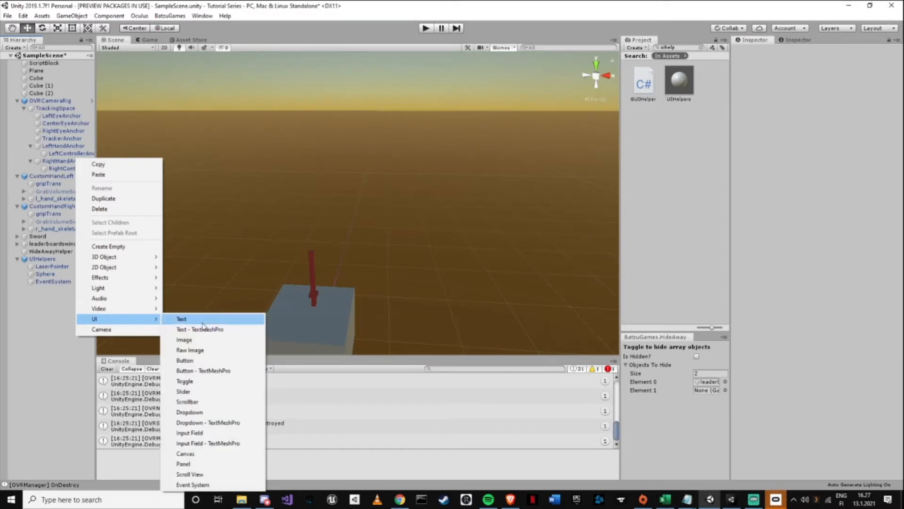
pyautogui.click(185, 453)
pyautogui.click(843, 211)
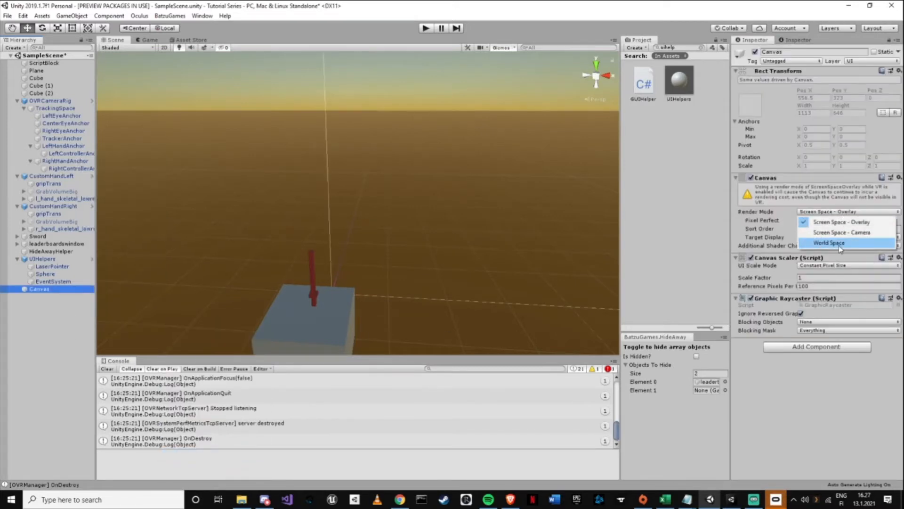
pyautogui.click(839, 244)
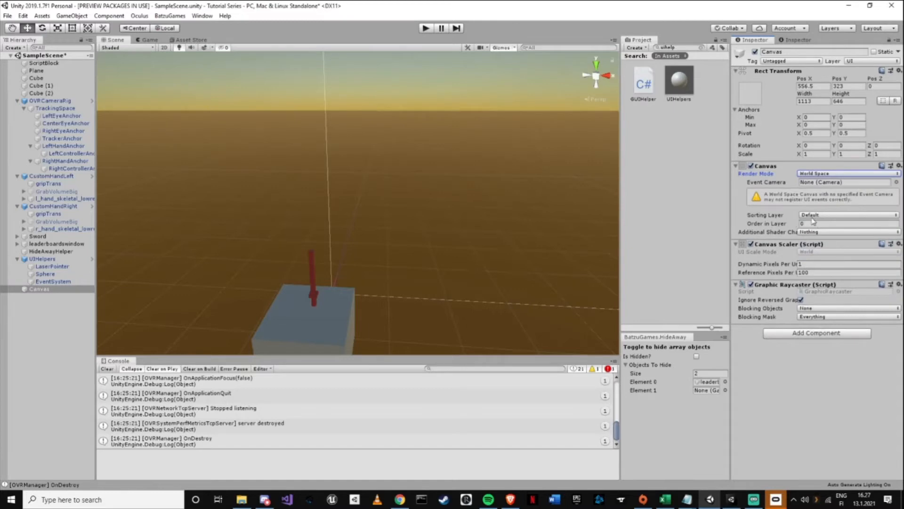
# - Set the Canvas X position to 0 and place it at a Y position of about 1.9
pyautogui.click(824, 86)
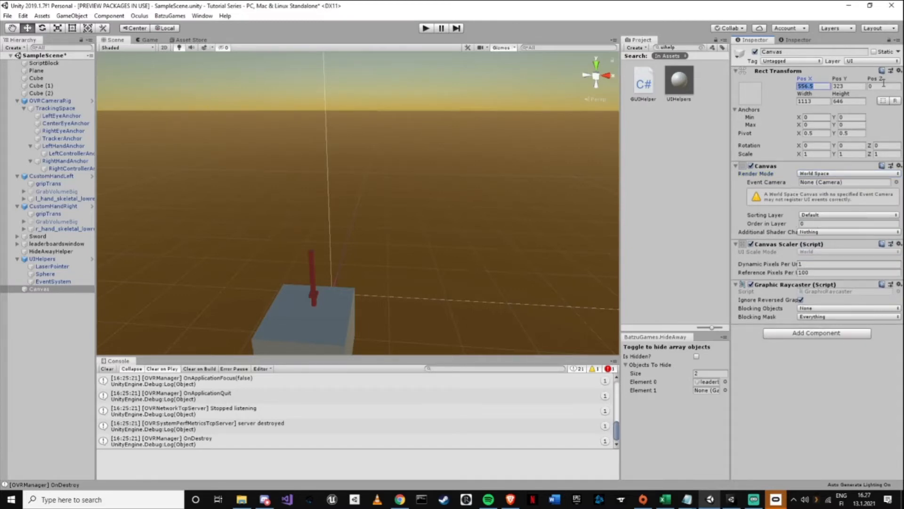
pyautogui.write('0')
pyautogui.press('Tab')
pyautogui.write('0')
pyautogui.moveTo(334, 265); pyautogui.dragTo(331, 158)
# - Set the Canvas width to 40 and its height to 20
pyautogui.click(819, 101)
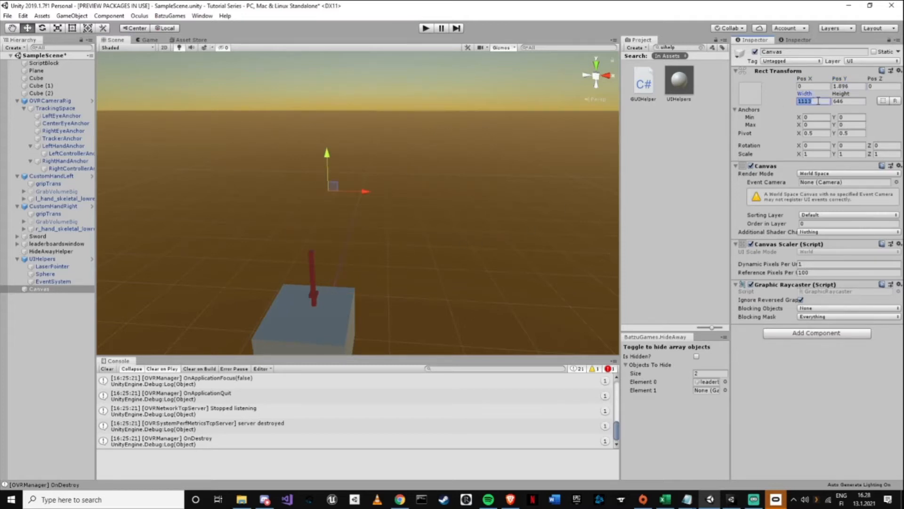
pyautogui.write('40')
pyautogui.press('Tab')
pyautogui.write('20')
# - Set the Canvas X and Y scale to 0.1 and raise it to a Y position of about 2.7
pyautogui.click(812, 153)
pyautogui.write('0.1')
pyautogui.press('Tab')
pyautogui.write('0.1')
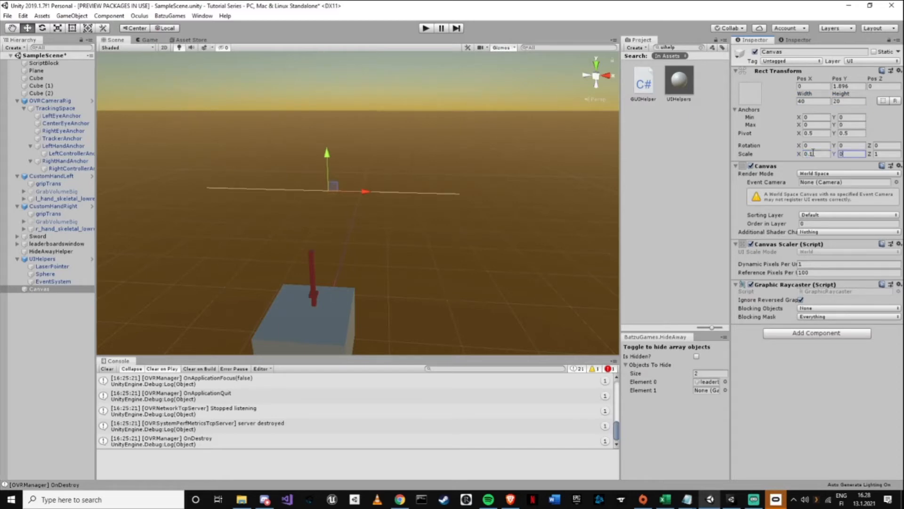
pyautogui.moveTo(330, 156); pyautogui.dragTo(329, 104)
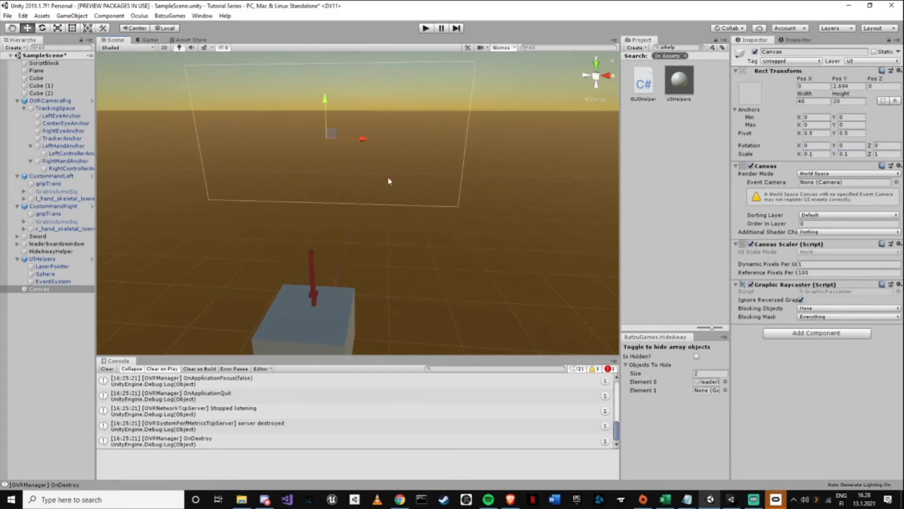
# - Add a UI Panel as a child of the Canvas
pyautogui.moveTo(389, 182); pyautogui.dragTo(408, 153, button='right')
pyautogui.scroll(-4, 408, 154)
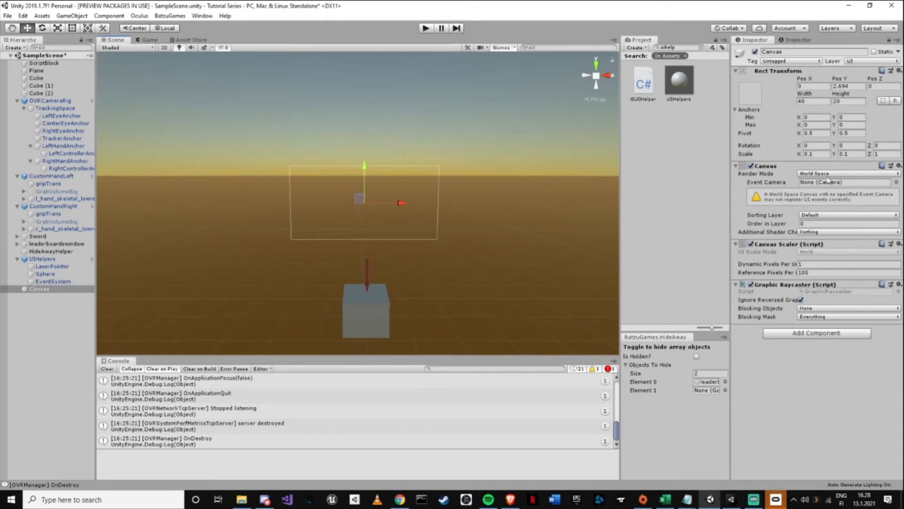
pyautogui.rightClick(35, 289)
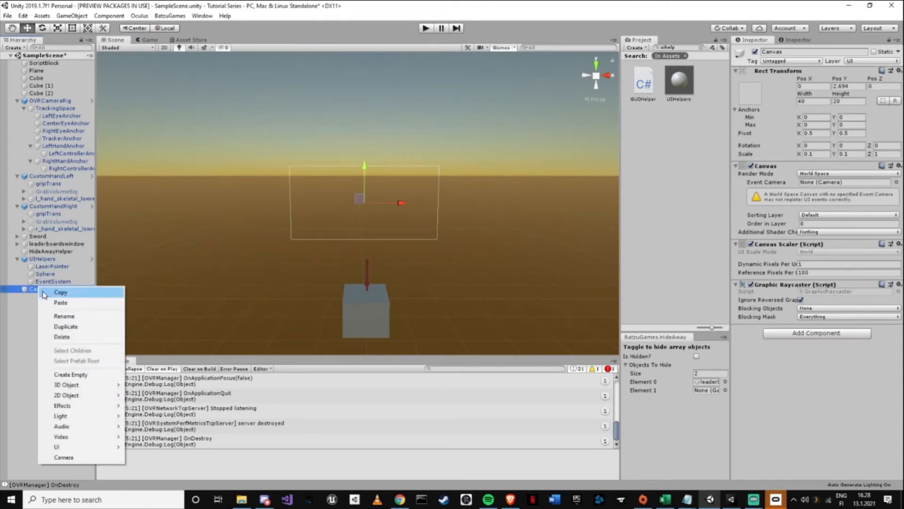
pyautogui.moveTo(90, 447)
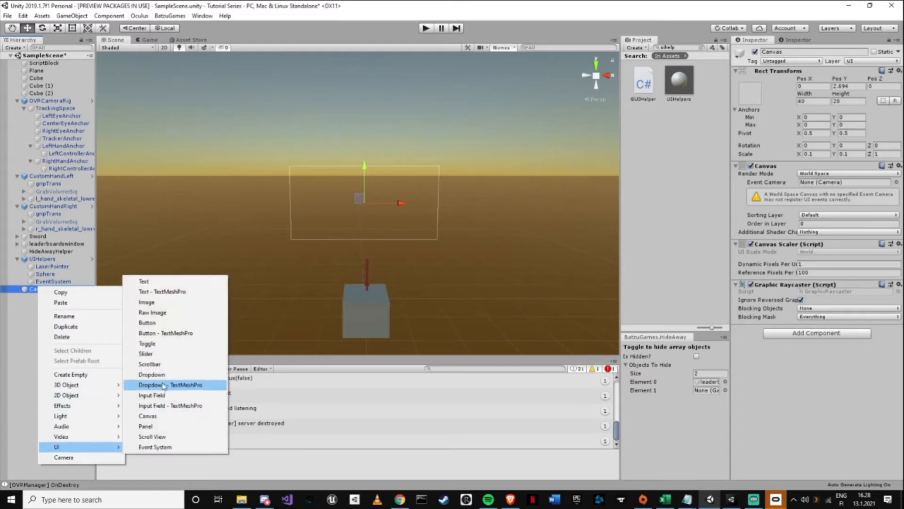
pyautogui.click(150, 427)
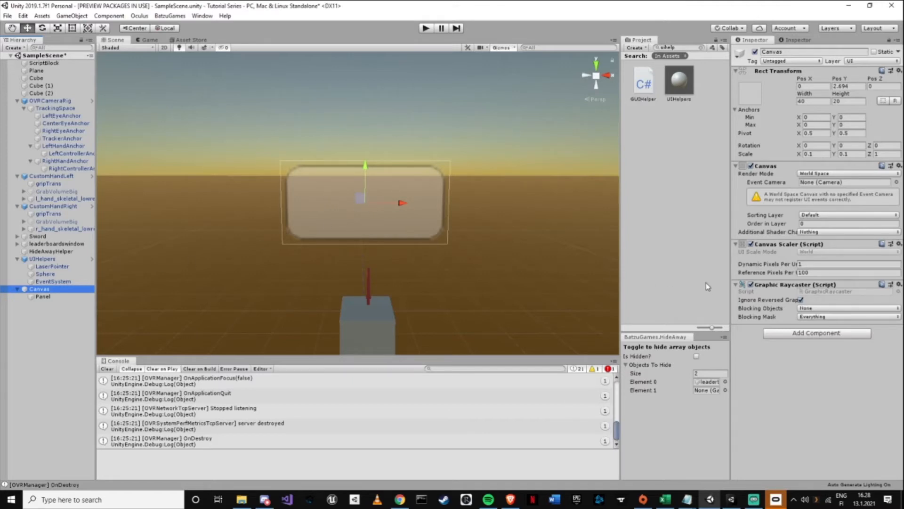
# - Add a UI Button as a child of the Panel, with a width of 10 and a height of 5
pyautogui.click(43, 296)
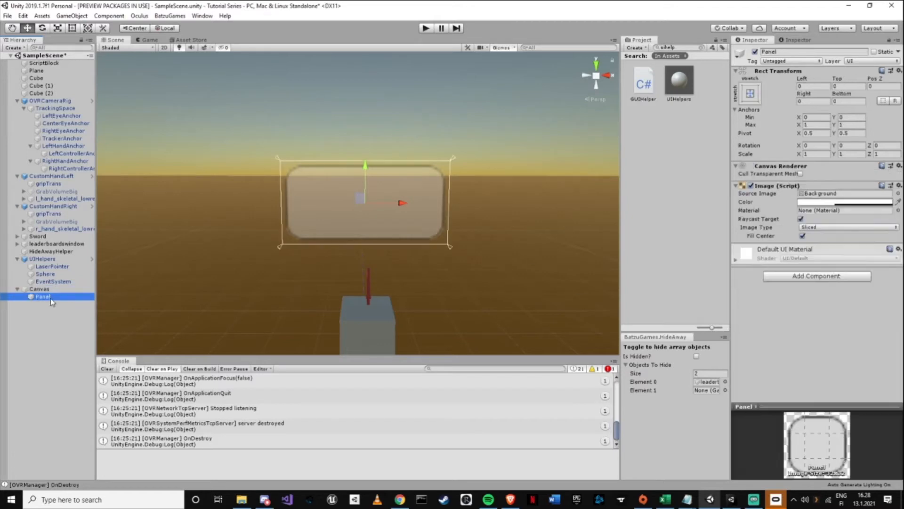
pyautogui.rightClick(51, 296)
pyautogui.moveTo(80, 459)
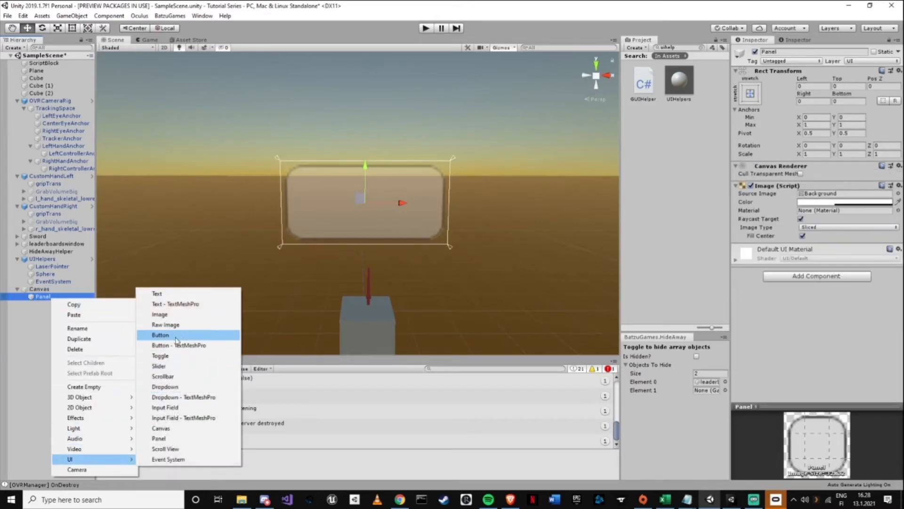
pyautogui.click(175, 335)
pyautogui.click(812, 101)
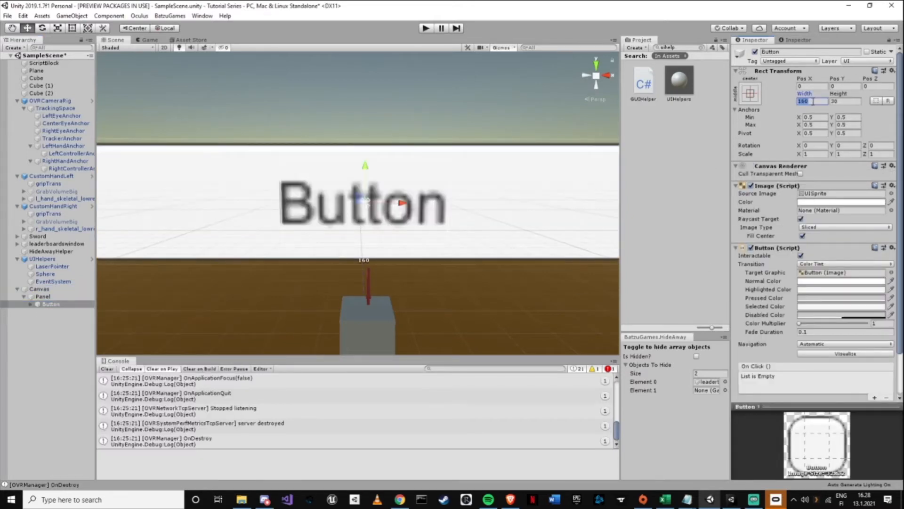
pyautogui.write('10')
pyautogui.press('Tab')
pyautogui.write('5')
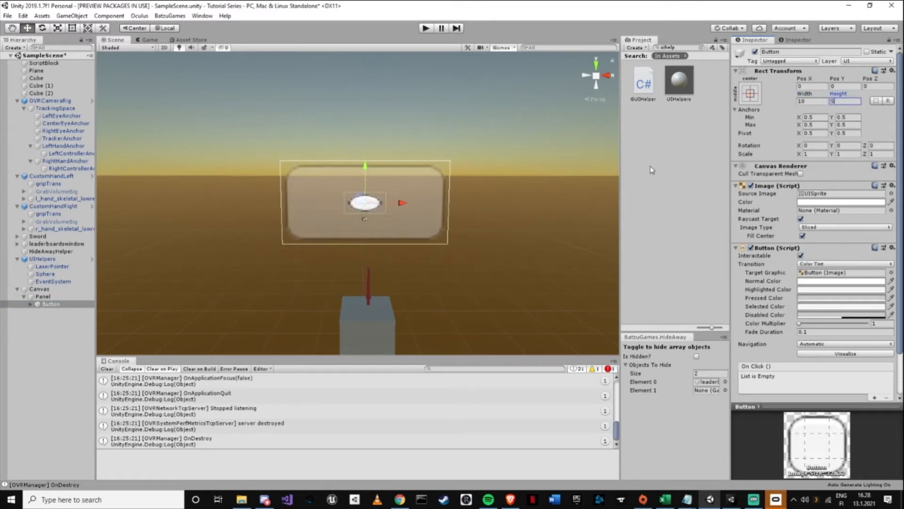
# - Set the Dynamic Pixels Per Unit of the Canvas Scaler on the Canvas to 200 and inspect the button text in the scene
pyautogui.scroll(2, 404, 222)
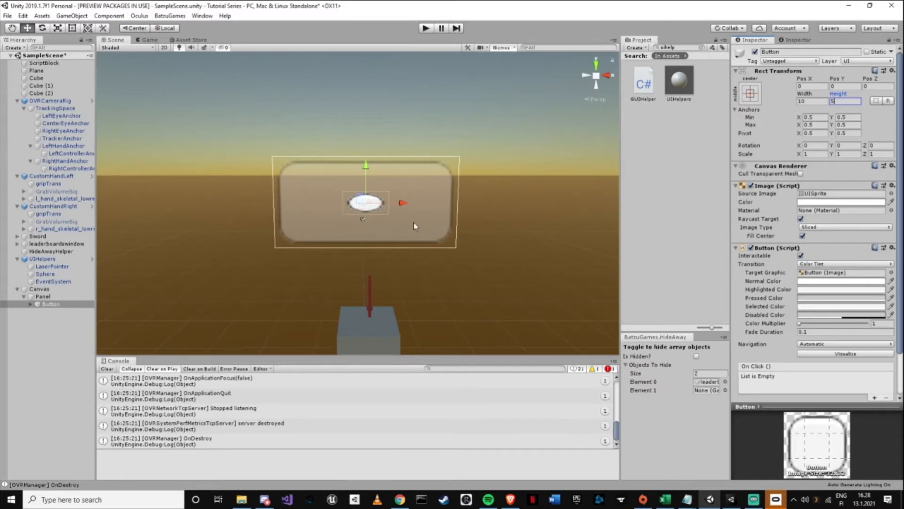
pyautogui.click(46, 290)
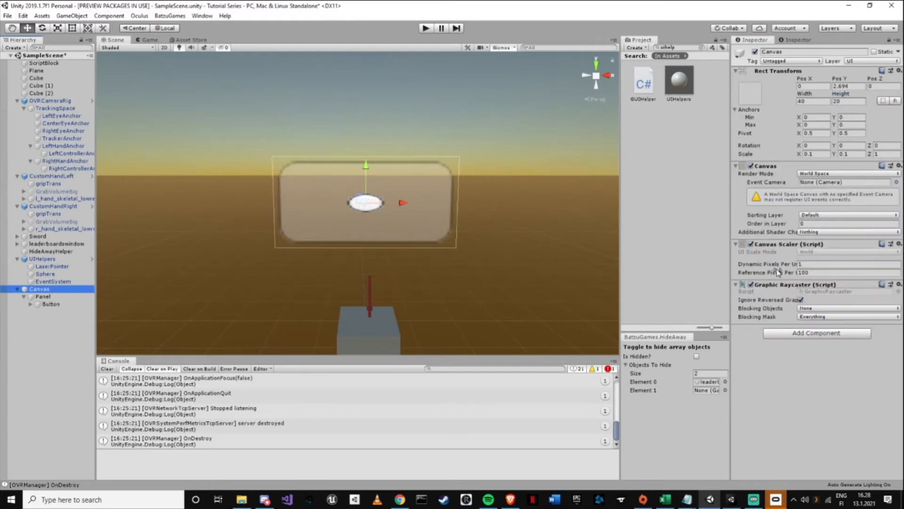
pyautogui.moveTo(767, 269); pyautogui.dragTo(897, 278)
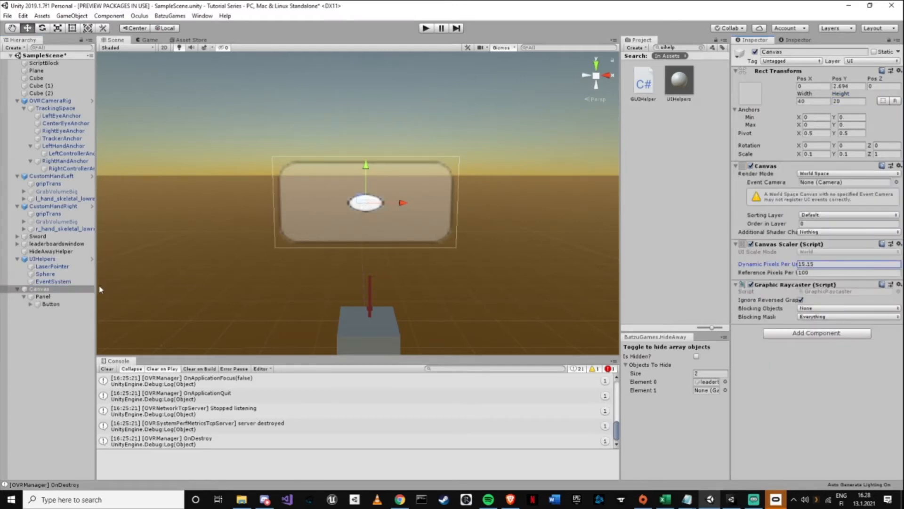
pyautogui.click(840, 264)
pyautogui.write('200')
pyautogui.press('Tab')
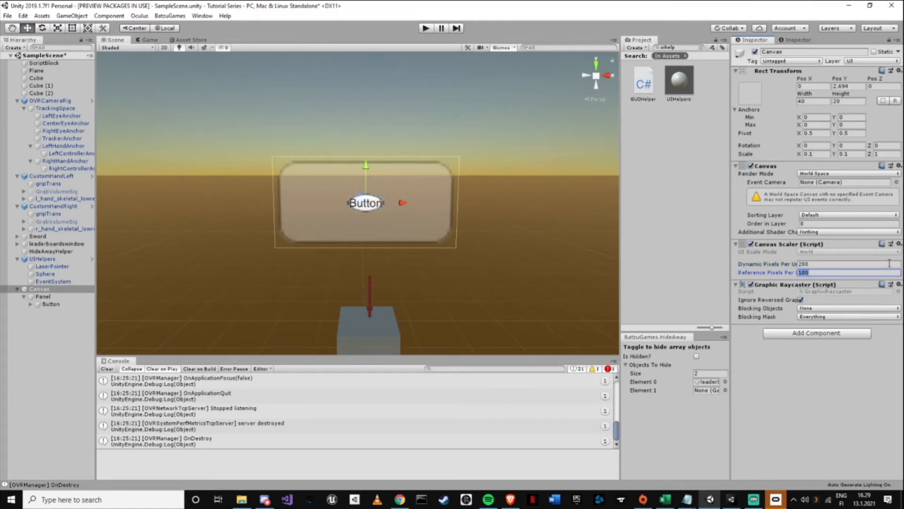
pyautogui.click(459, 201)
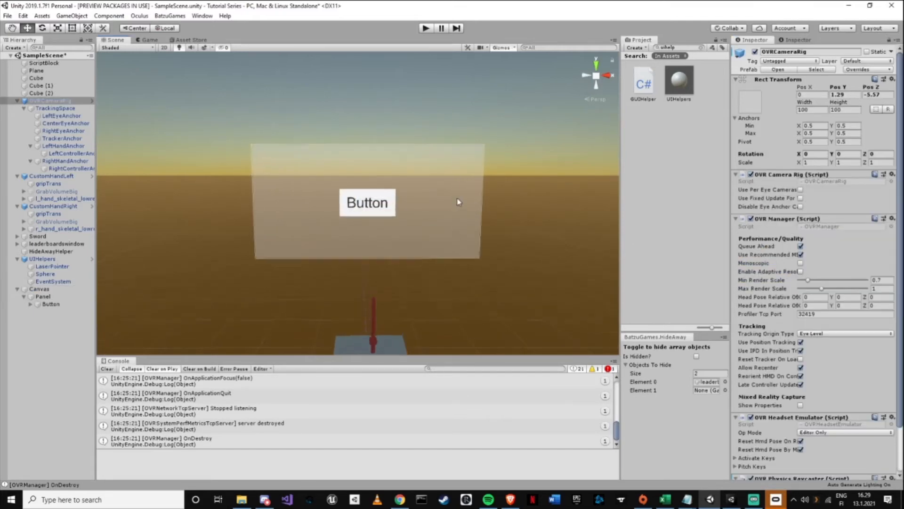
pyautogui.keyDown('alt'); pyautogui.moveTo(459, 201); pyautogui.dragTo(495, 198); pyautogui.keyUp('alt')
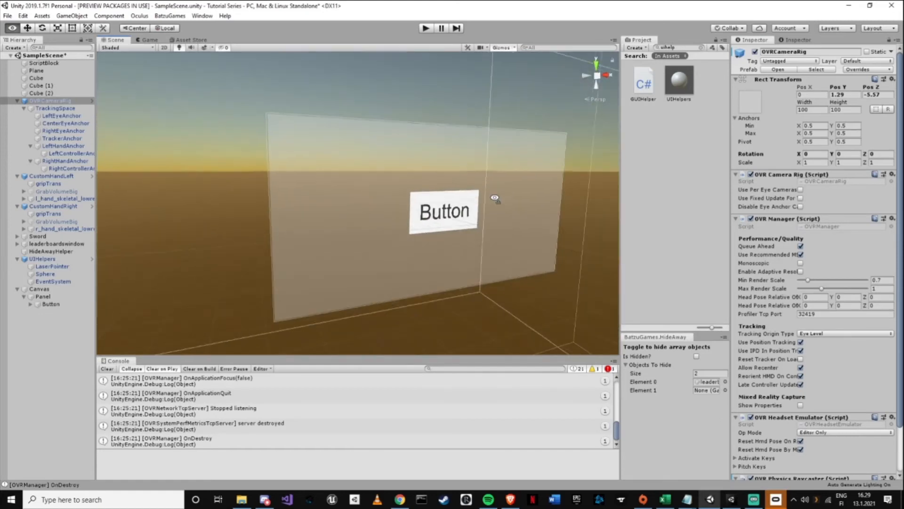
# - Add an OVR Raycaster component to the Canvas
pyautogui.moveTo(495, 197); pyautogui.dragTo(446, 219, button='right')
pyautogui.press('s')
pyautogui.click(39, 289)
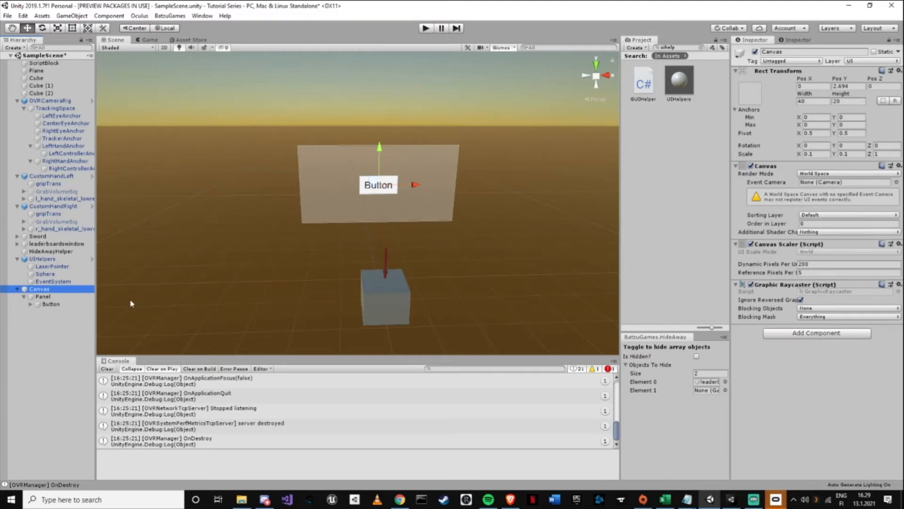
pyautogui.click(801, 333)
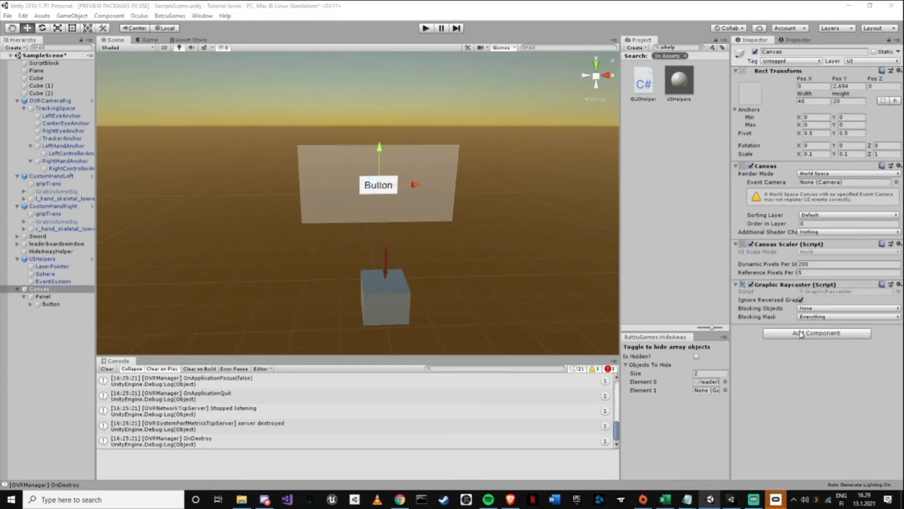
pyautogui.write('ovrray')
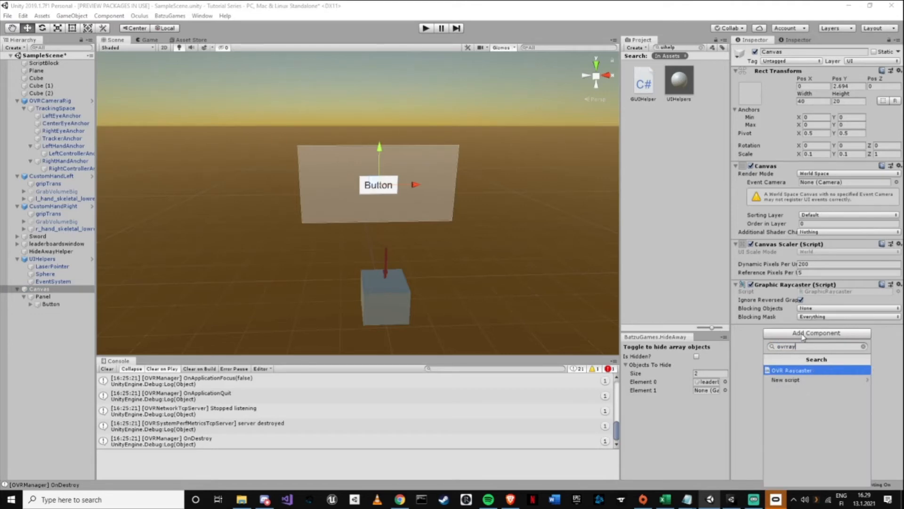
pyautogui.press('Return')
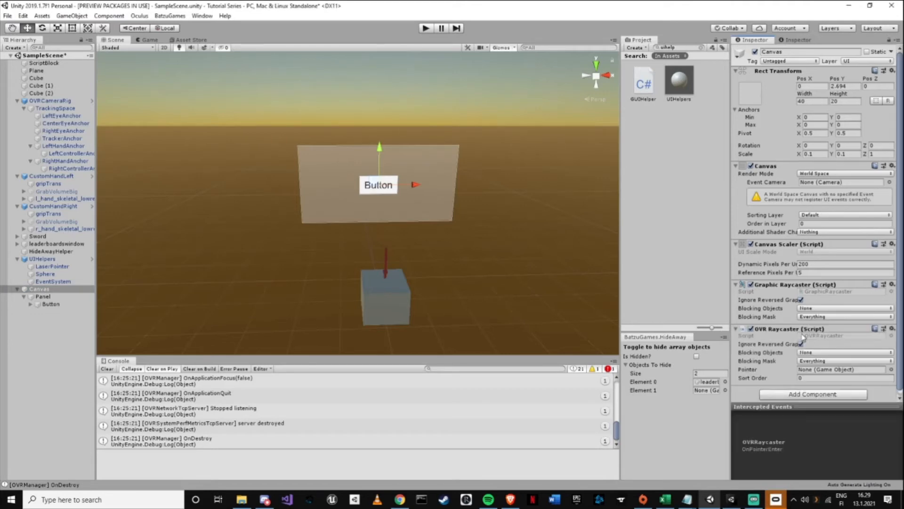
pyautogui.scroll(-1, 801, 335)
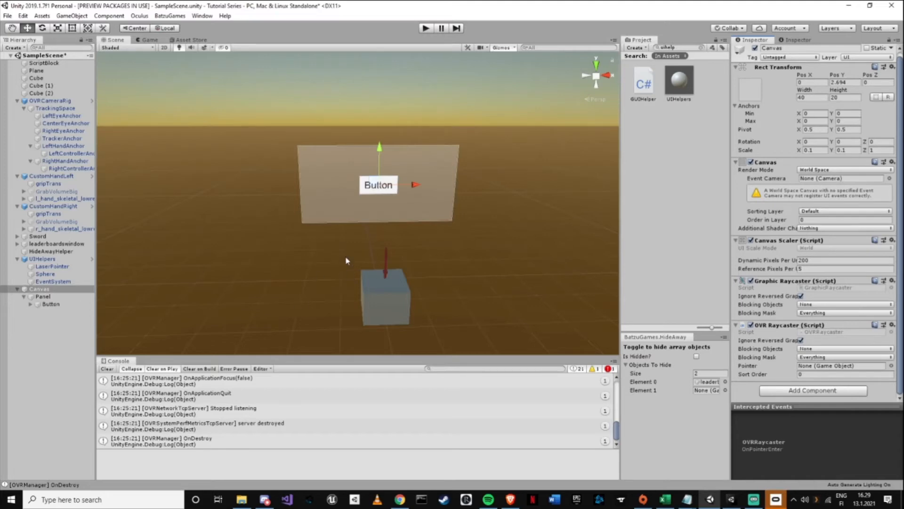
# - Set the Highlighted Color of the Button under the Panel to red (D93B3B)
pyautogui.click(47, 304)
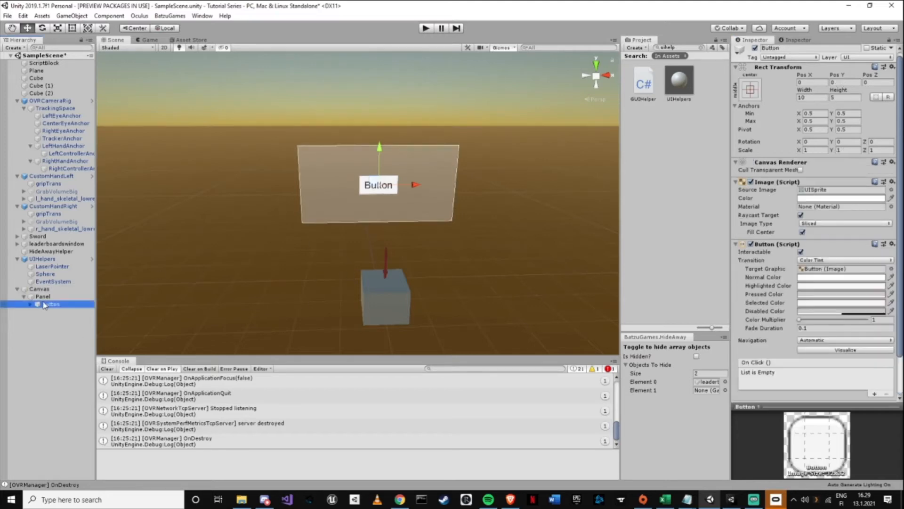
pyautogui.click(812, 285)
pyautogui.moveTo(778, 160); pyautogui.dragTo(776, 147)
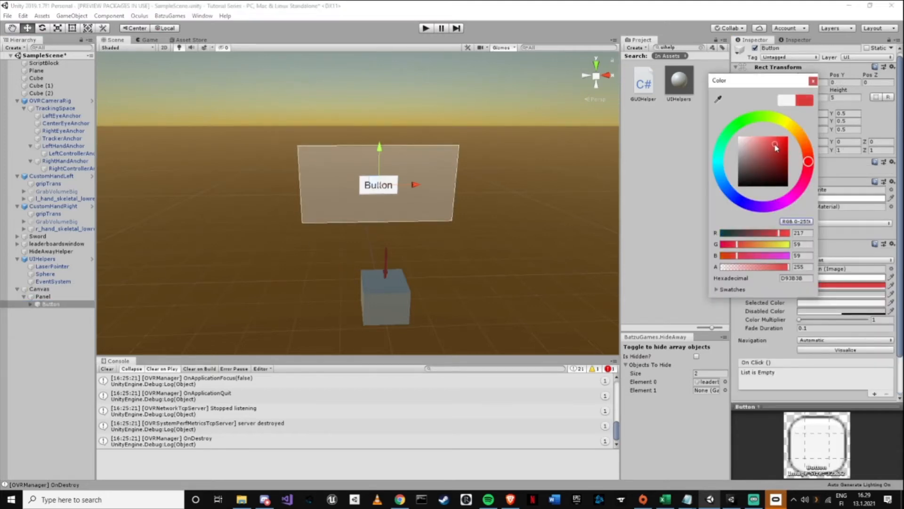
pyautogui.click(813, 81)
# - Copy the Button's Highlighted Color to its Pressed Color and darken it to a deep red
pyautogui.rightClick(831, 286)
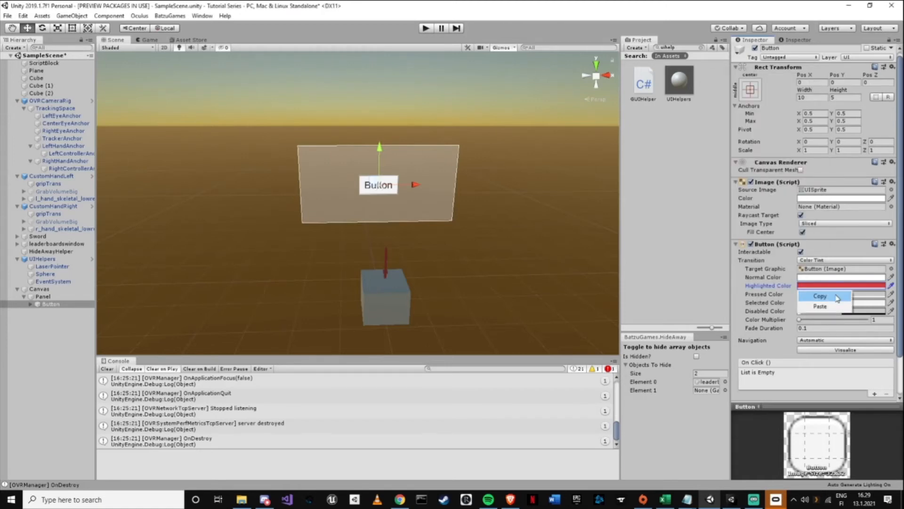
pyautogui.click(837, 297)
pyautogui.rightClick(835, 294)
pyautogui.click(820, 313)
pyautogui.click(834, 294)
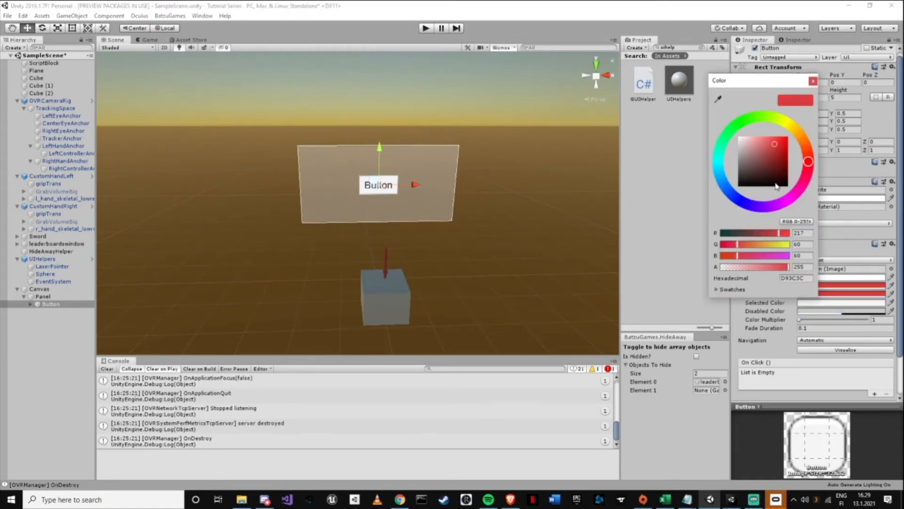
pyautogui.moveTo(776, 158); pyautogui.dragTo(775, 160)
pyautogui.click(813, 81)
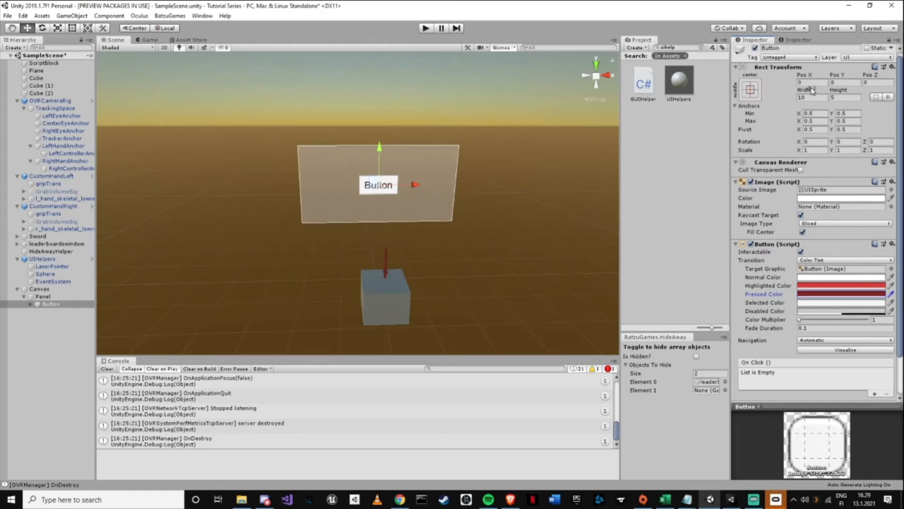
# - Set the Button's Selected Color to yellow
pyautogui.click(842, 303)
pyautogui.click(794, 126)
pyautogui.moveTo(758, 148); pyautogui.dragTo(776, 144)
pyautogui.click(813, 81)
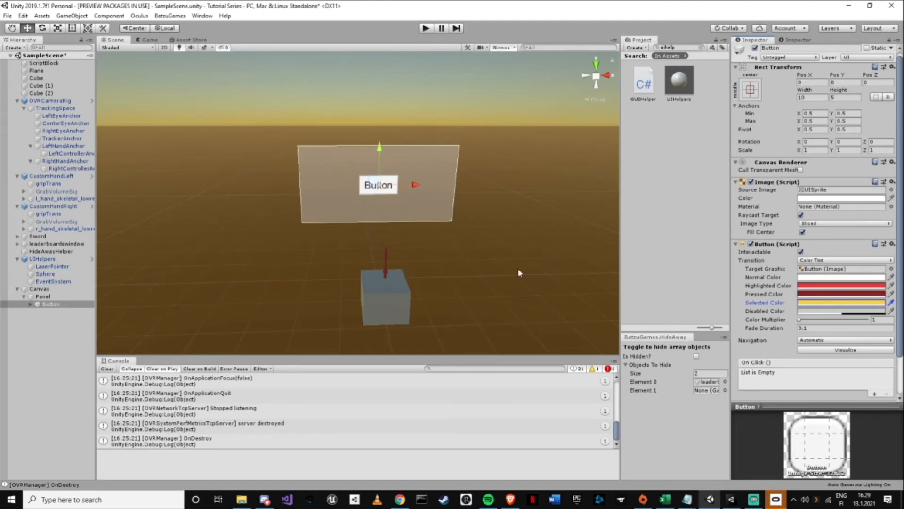
# - Change the layer of the Canvas and all its child objects to Default
pyautogui.scroll(2, 522, 261)
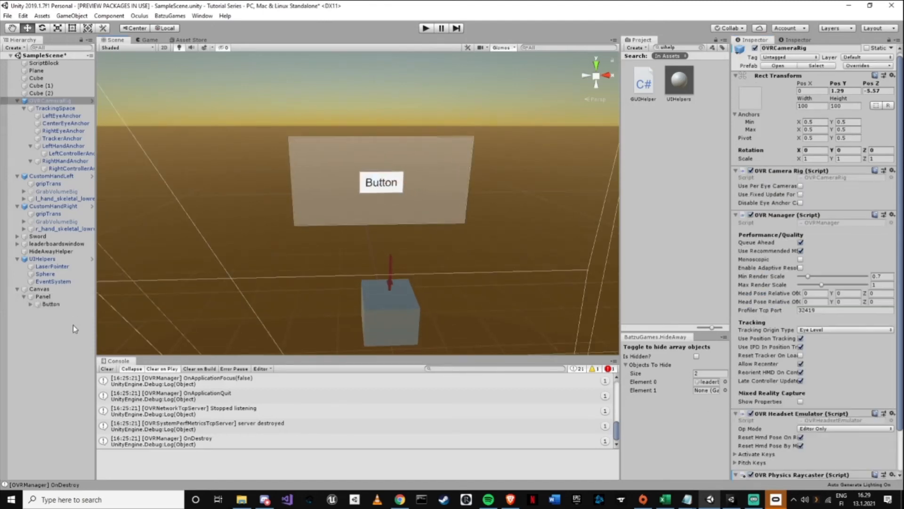
pyautogui.click(126, 293)
pyautogui.click(39, 289)
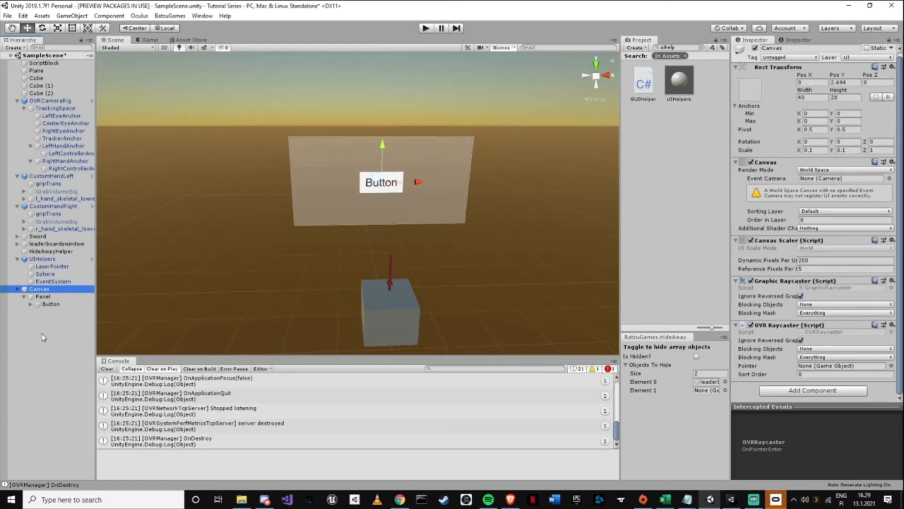
pyautogui.click(858, 57)
pyautogui.click(843, 65)
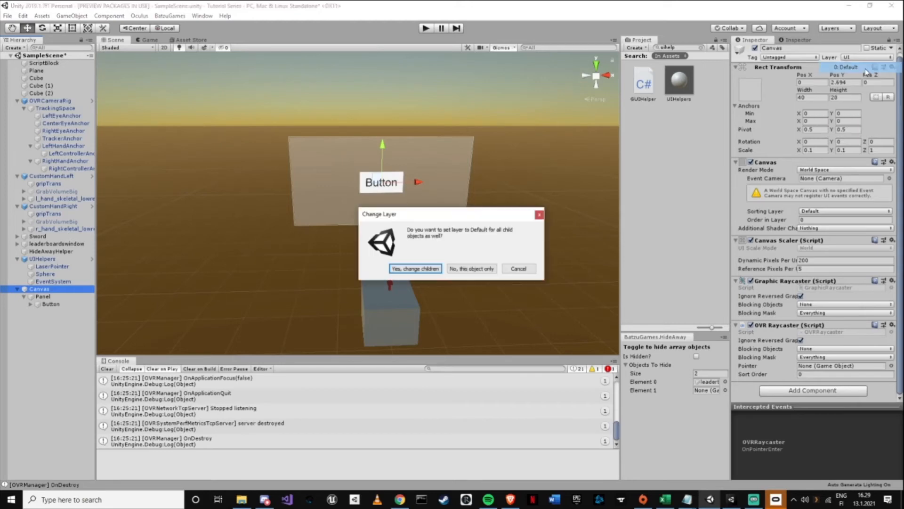
pyautogui.click(415, 269)
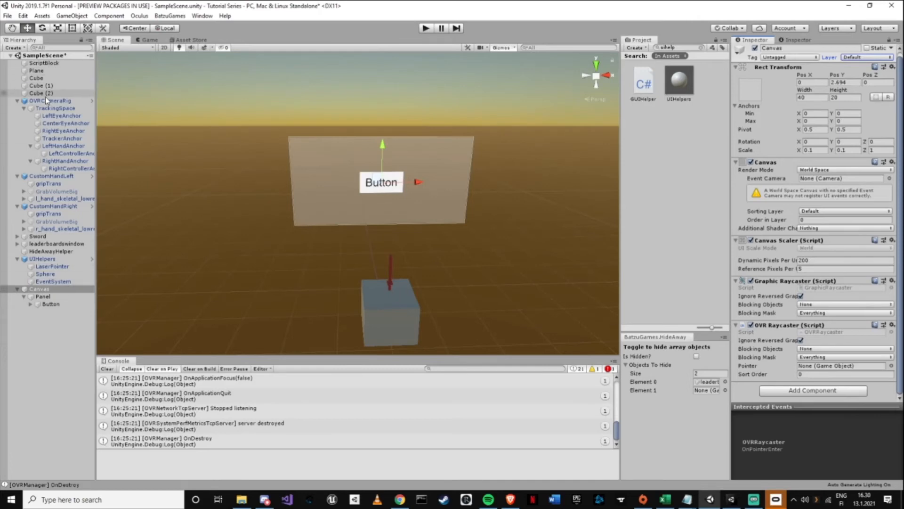
# - Review the components of UIHelpers, its EventSystem, OVRCameraRig and the Canvas
pyautogui.click(50, 259)
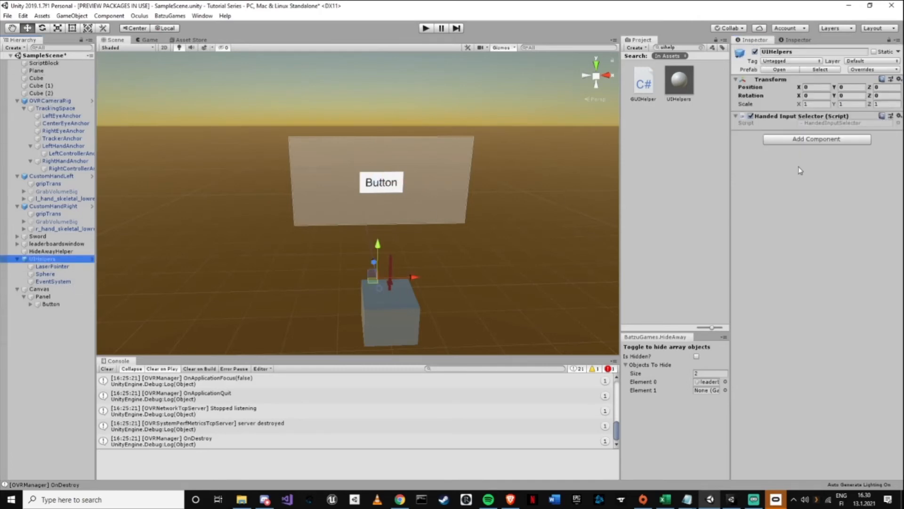
pyautogui.click(53, 282)
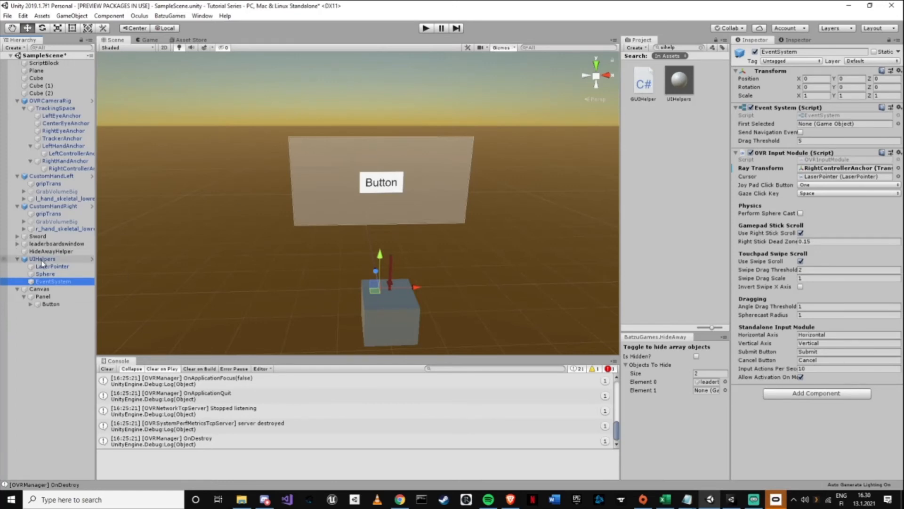
pyautogui.click(53, 94)
pyautogui.click(54, 101)
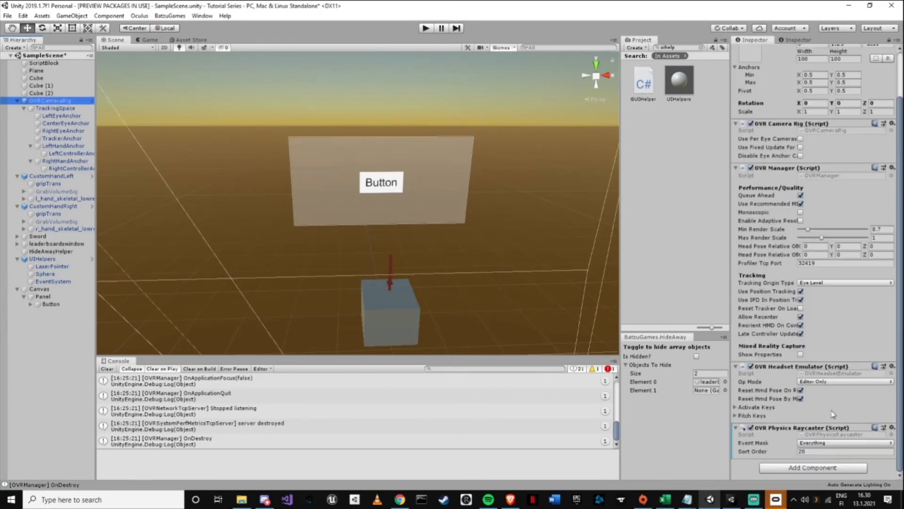
pyautogui.click(39, 288)
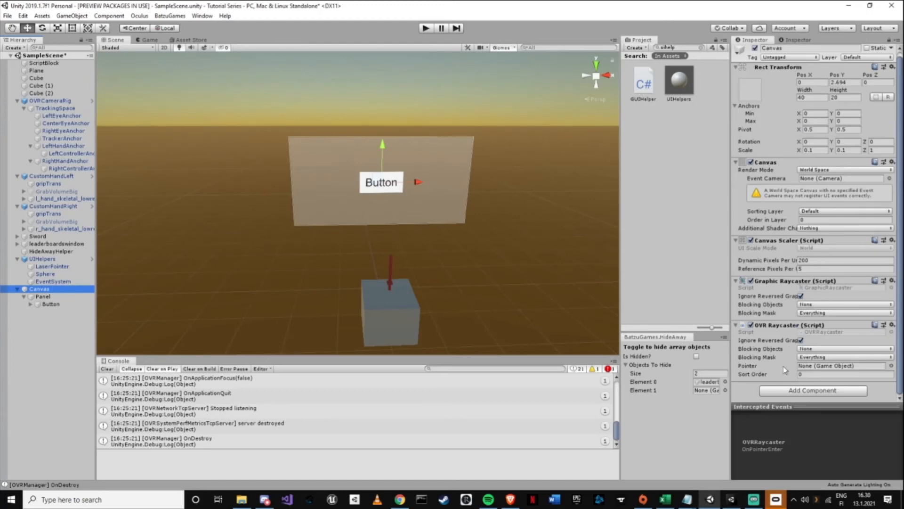
# - Run the scene in play mode to test the laser pointer on the canvas button, and stop it when finished
pyautogui.click(424, 29)
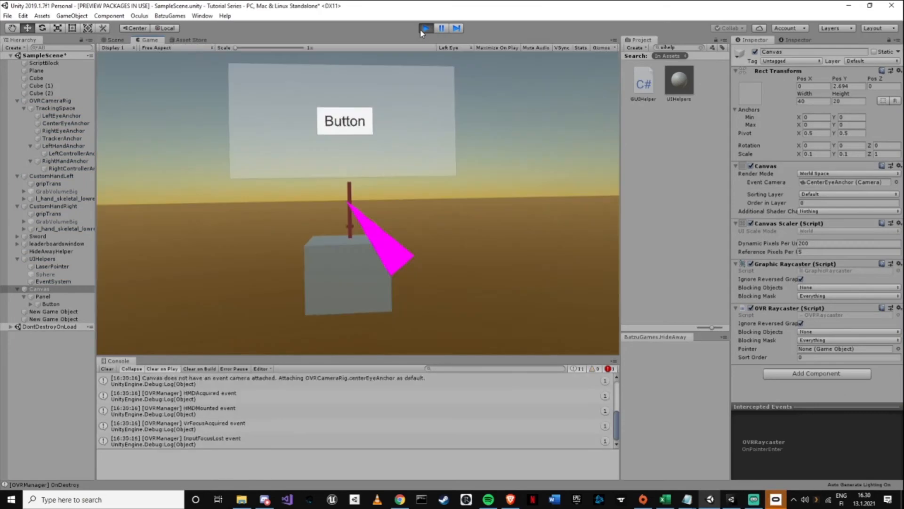
pyautogui.click(424, 28)
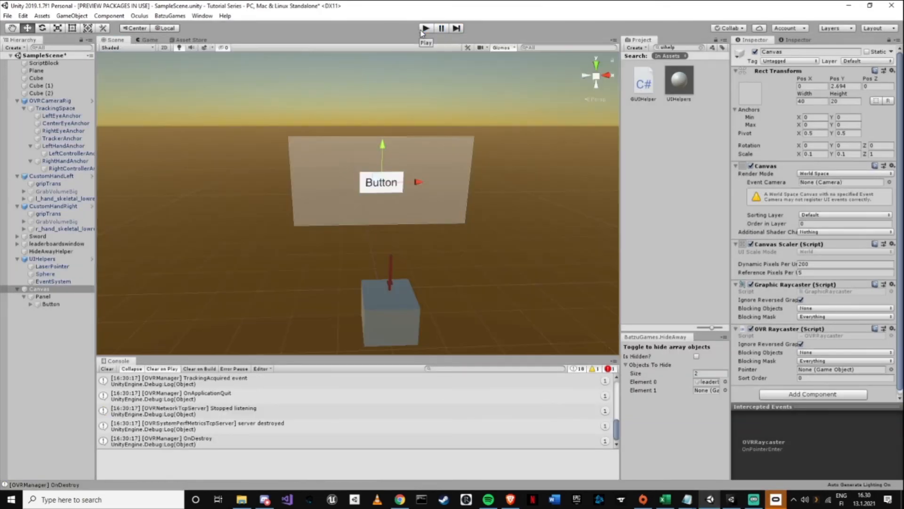
pyautogui.click(425, 29)
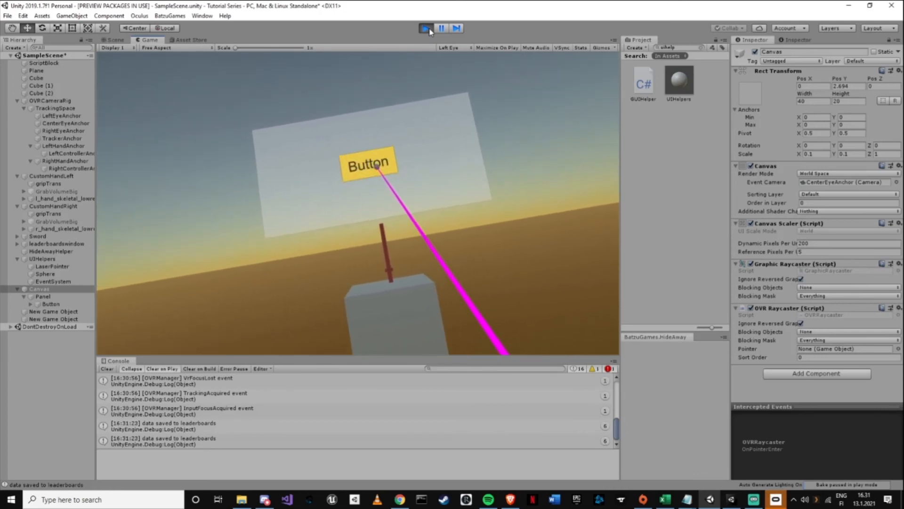
pyautogui.click(426, 29)
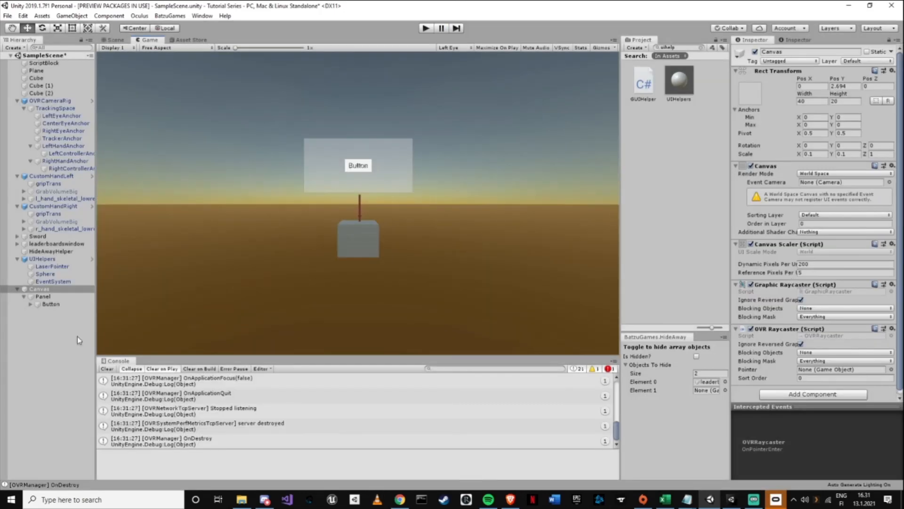
# - Select the Button under the Panel and check its On Click event list
pyautogui.click(66, 304)
pyautogui.scroll(-3, 824, 337)
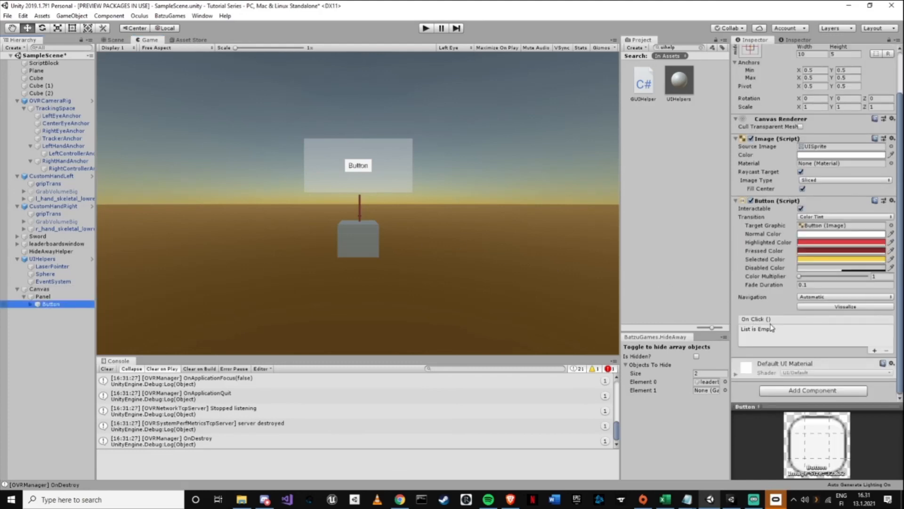